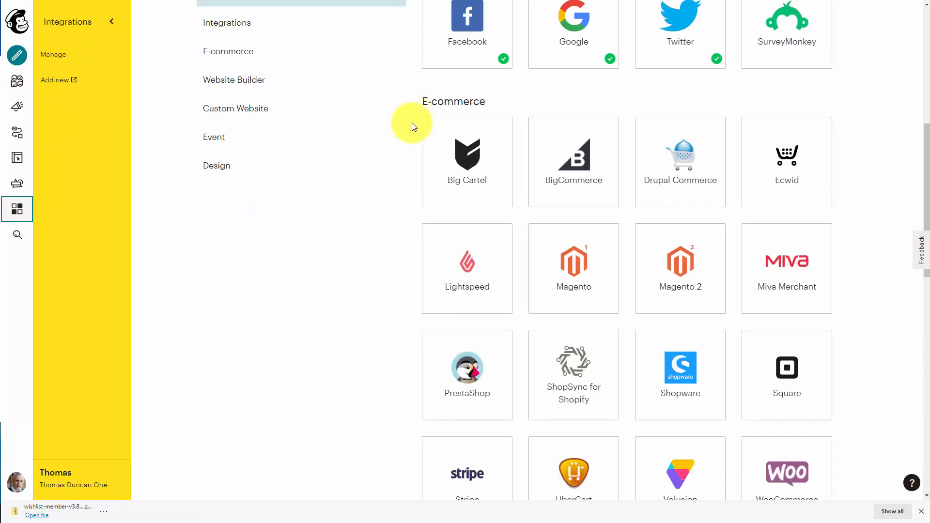
Examine the e-commerce, custom website, event and design integrations offered by Mailchimp.
scroll(415, 127, down, 2)
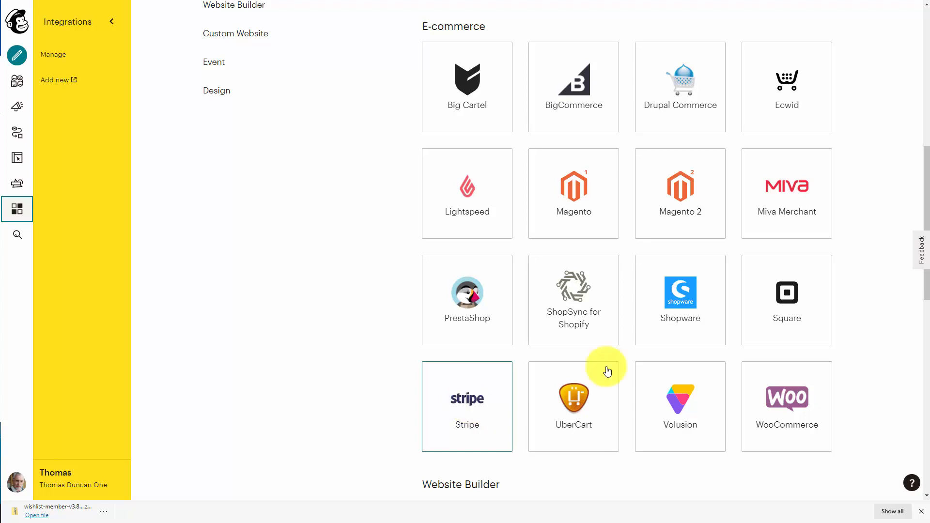
scroll(606, 368, down, 5)
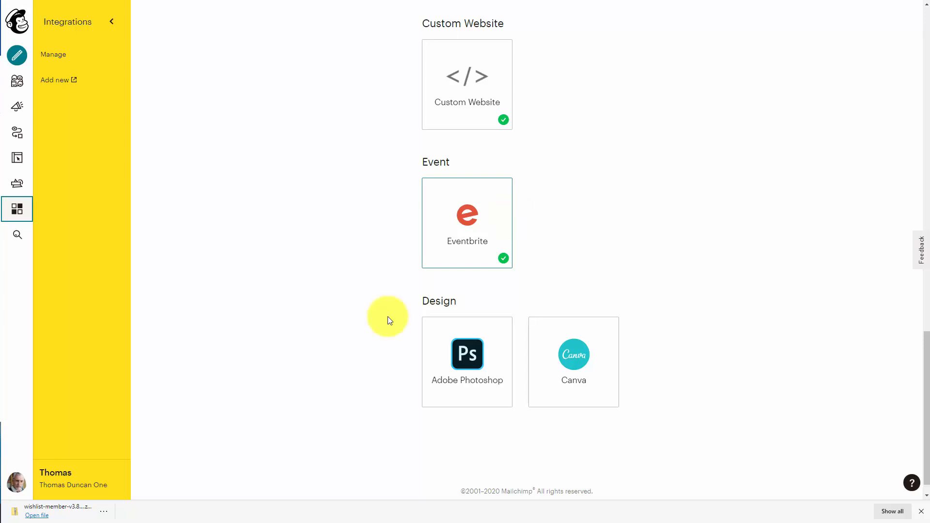
scroll(388, 316, up, 10)
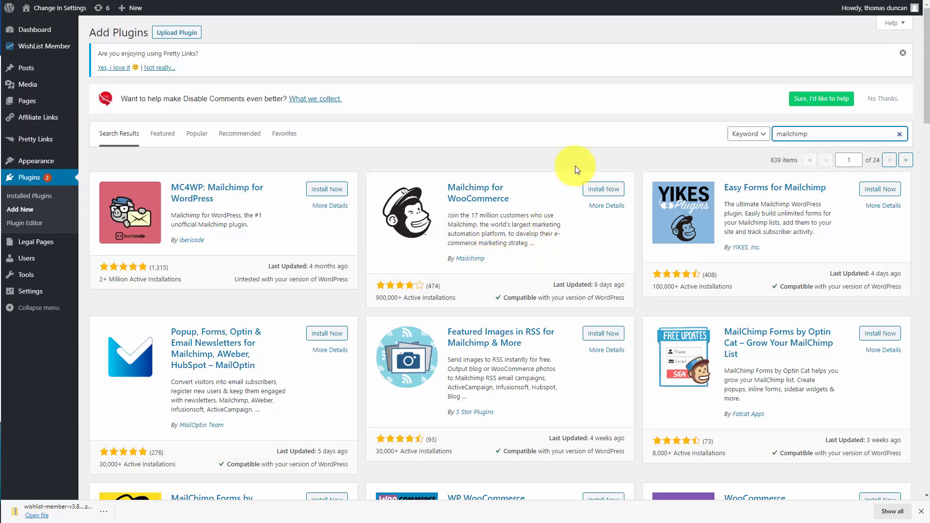
Look over the WordPress plugins found for "mailchimp".
scroll(509, 157, down, 3)
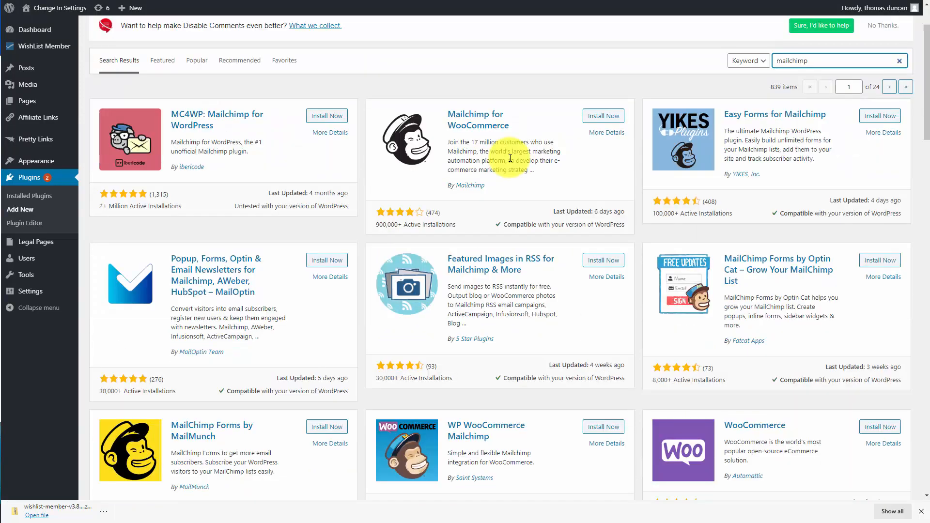
scroll(511, 167, up, 2)
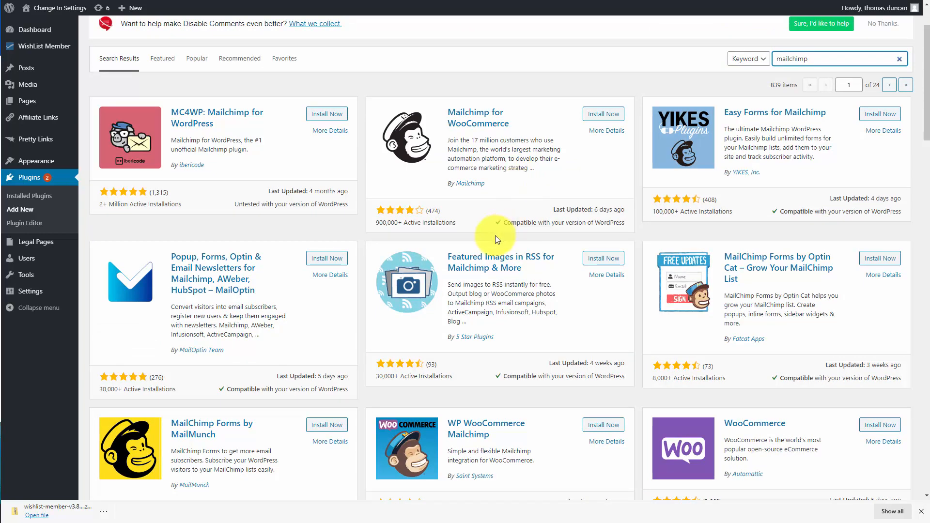
Switch to the Teachable school's integrations page and enable the MailChimp integration.
key(ctrl+Tab)
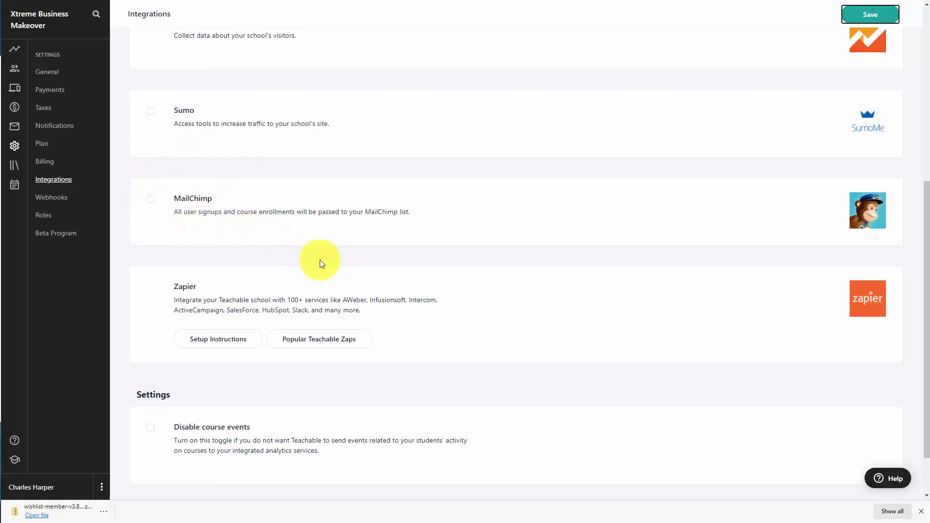
click(151, 200)
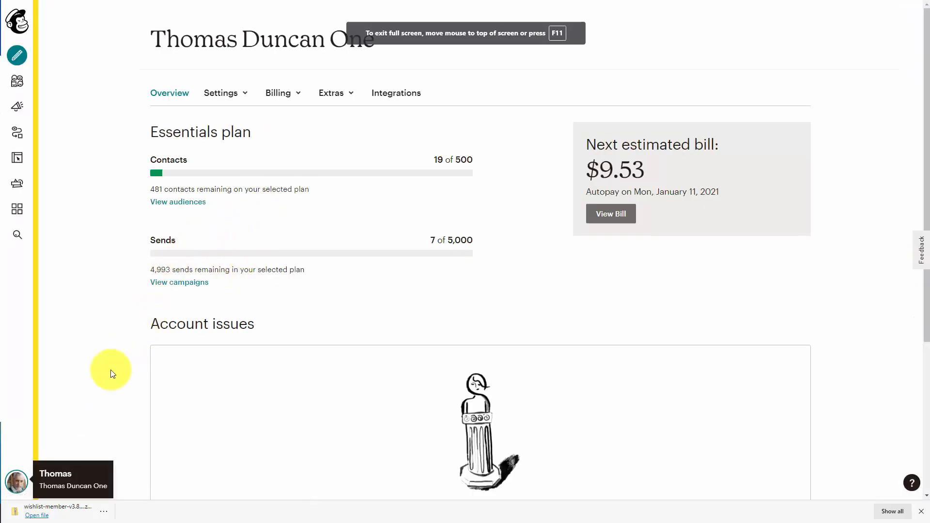
Open the API keys page of the Mailchimp account and paste the API key into Teachable's Mailchimp API Key field.
click(17, 489)
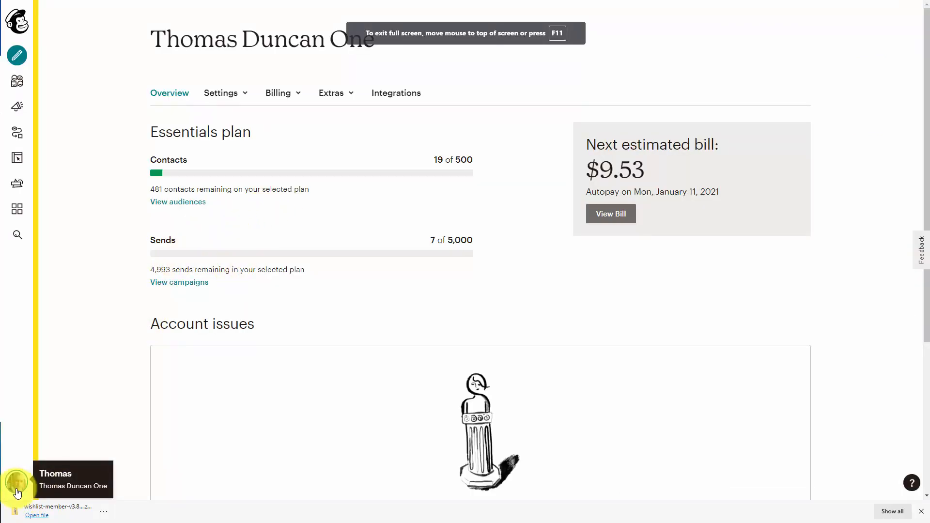
click(345, 99)
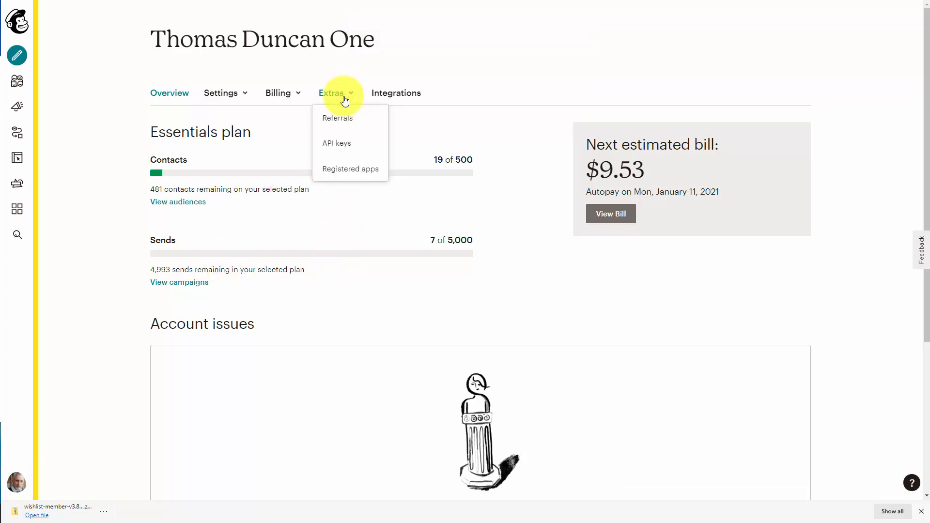
click(341, 148)
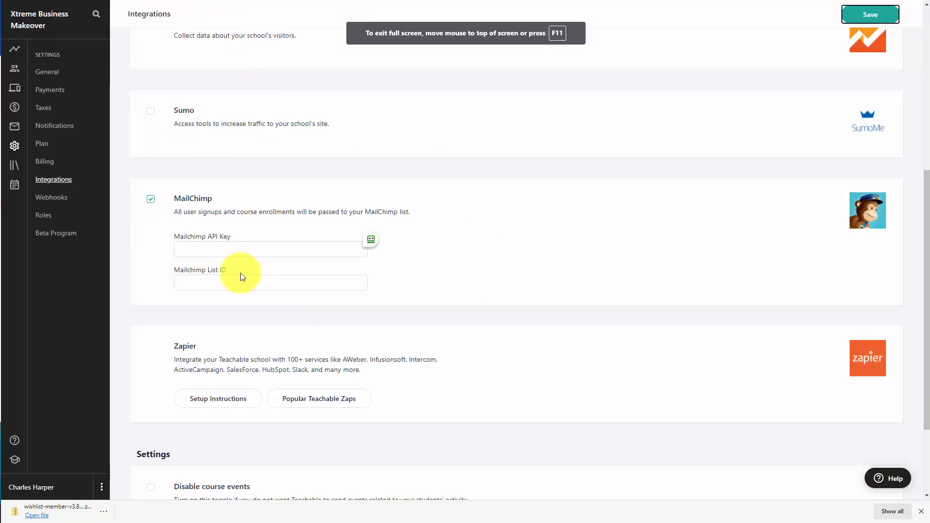
click(208, 251)
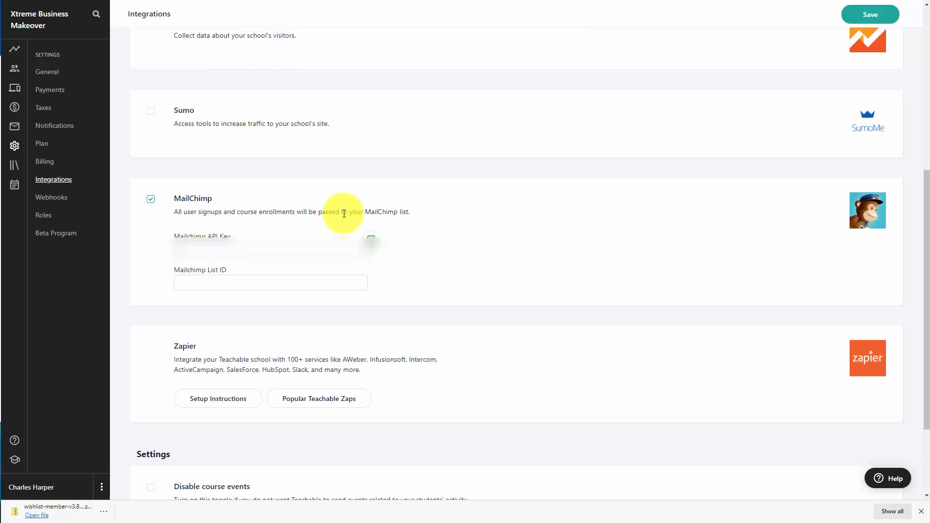
key(ctrl+v)
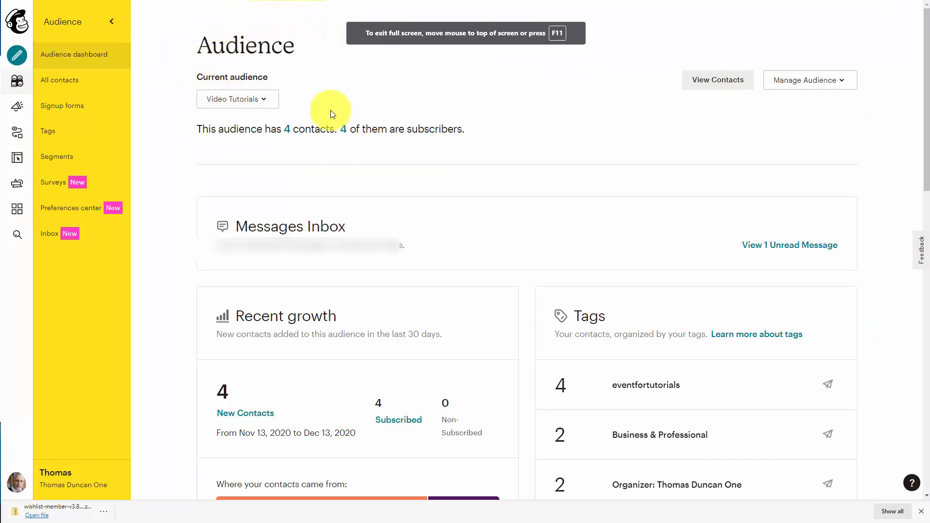
Open the name and defaults settings of the Video Tutorials audience in Mailchimp and select its Audience ID.
click(842, 82)
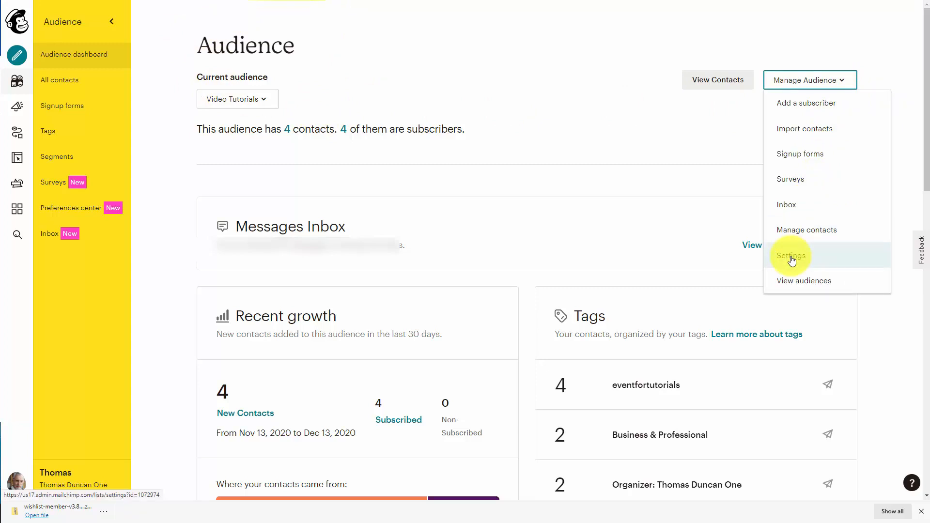
click(791, 257)
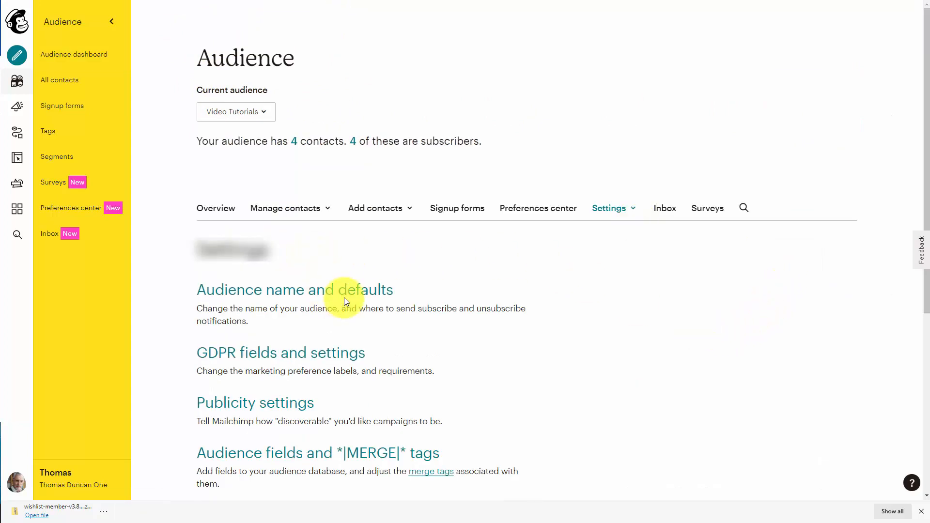
click(344, 294)
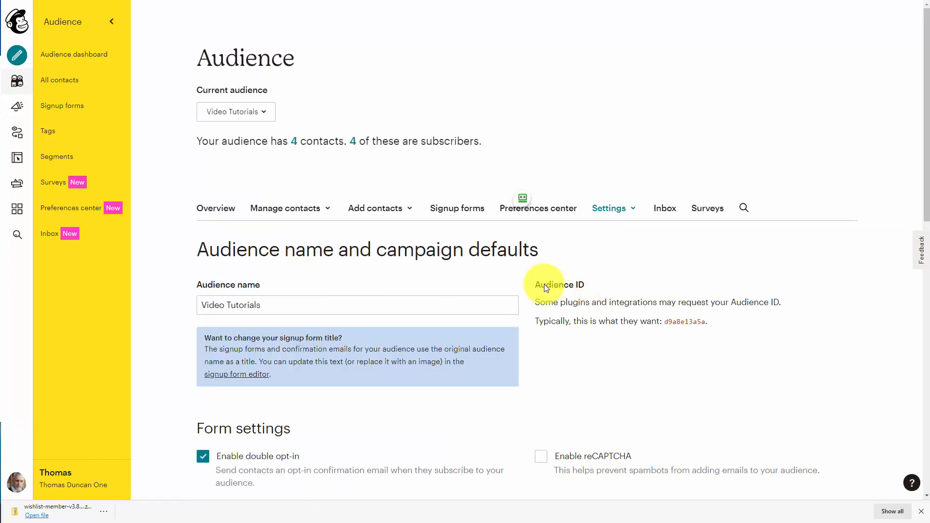
double_click(682, 323)
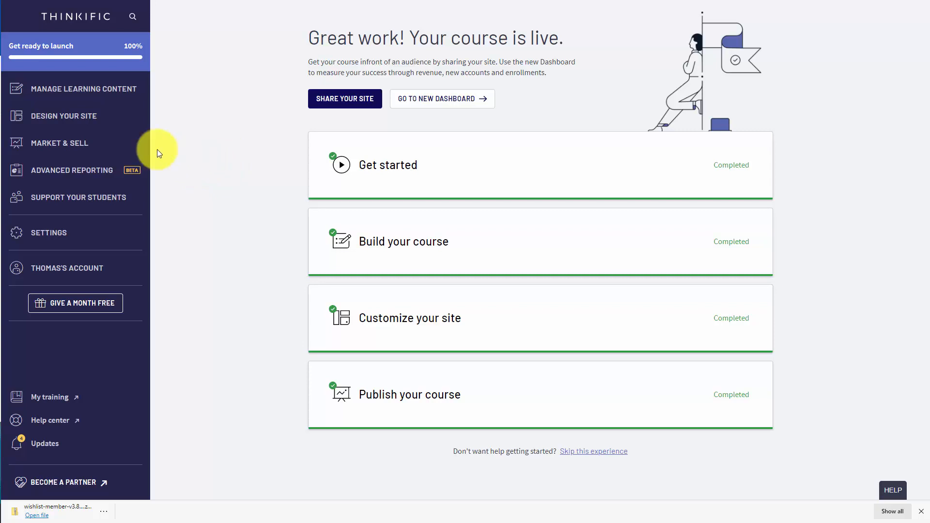
Connect and authorize the MailChimp account in Thinkific's integrations, saving it with the Video Tutorials list.
click(74, 144)
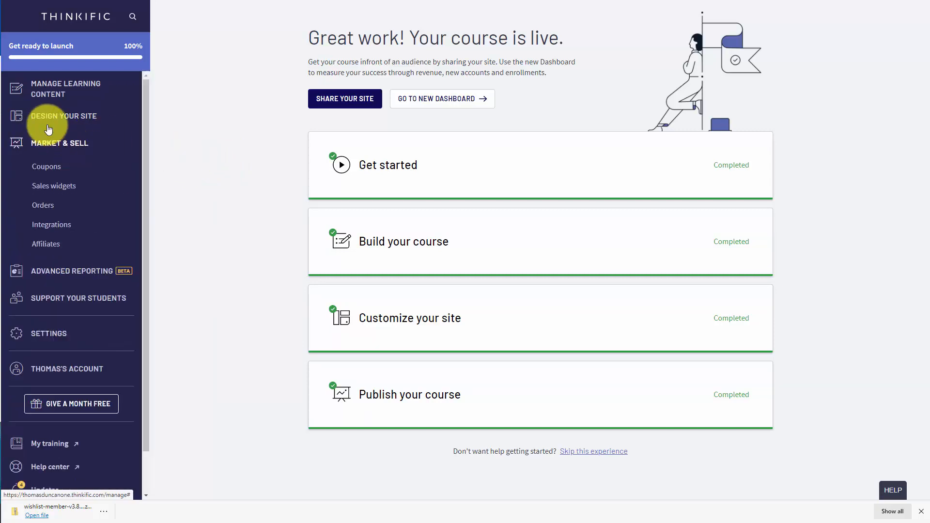
click(65, 227)
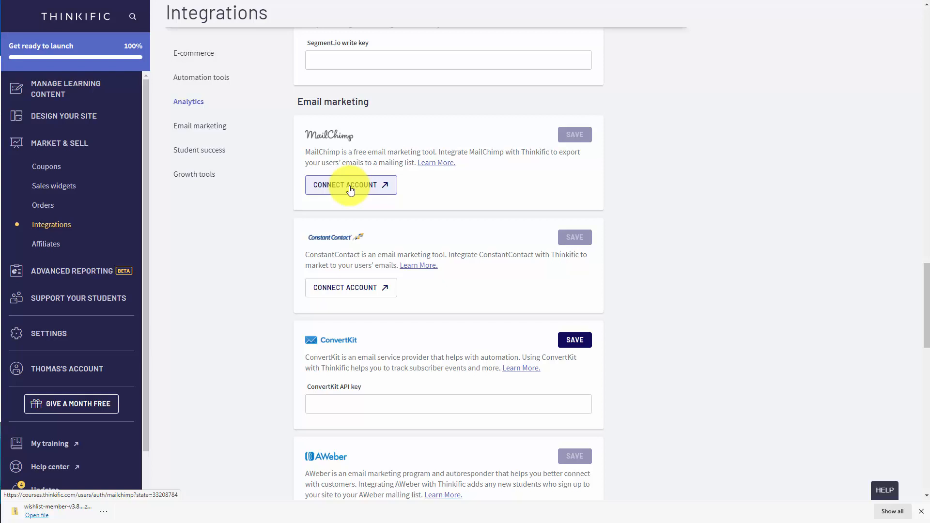
click(350, 191)
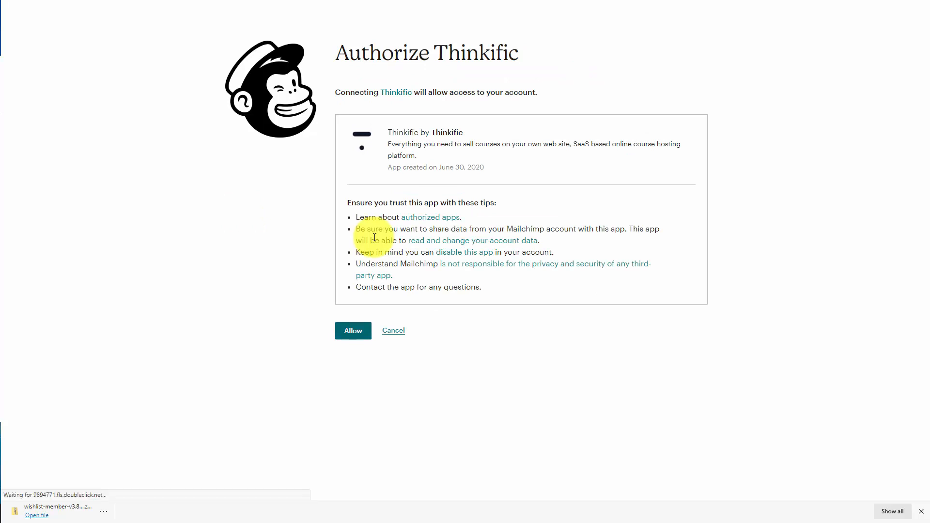
key(Return)
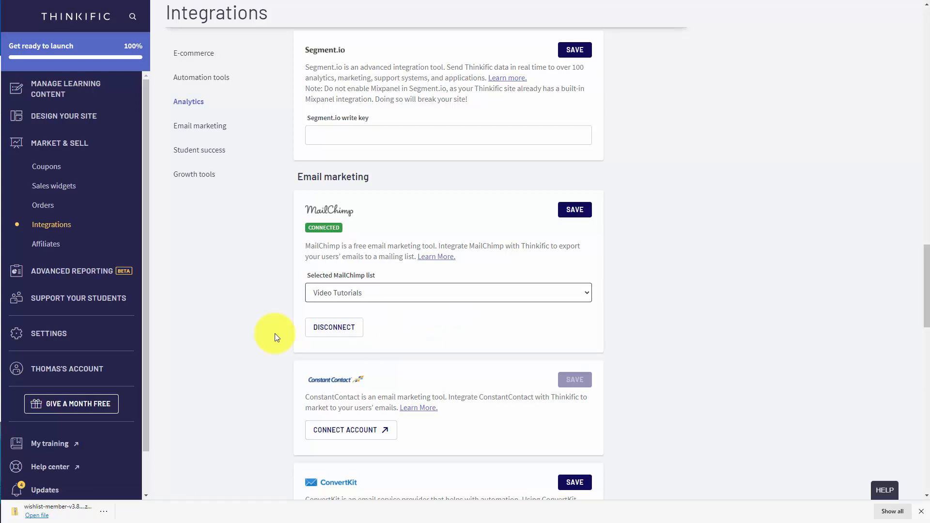
click(570, 214)
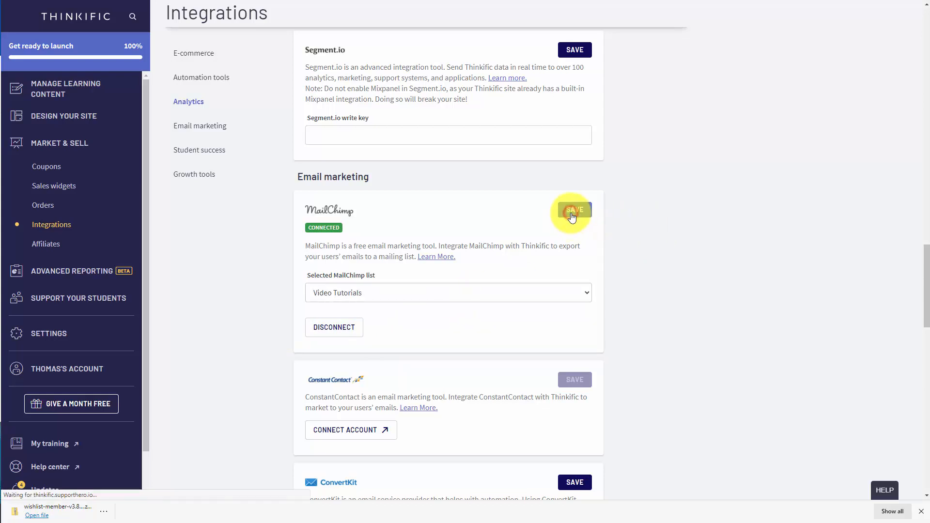
scroll(533, 249, down, 2)
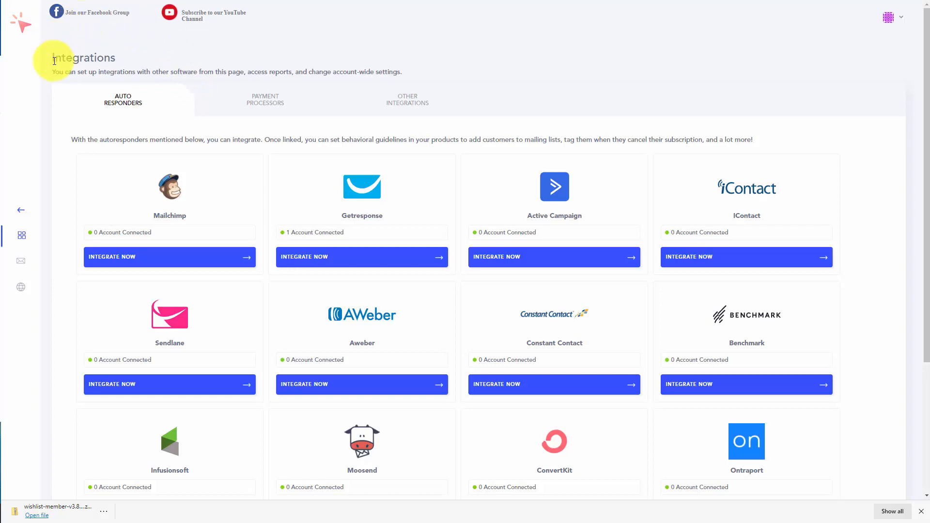
Integrate Mailchimp as an autoresponder with the app name Business School and the account's API key, and connect it.
click(154, 259)
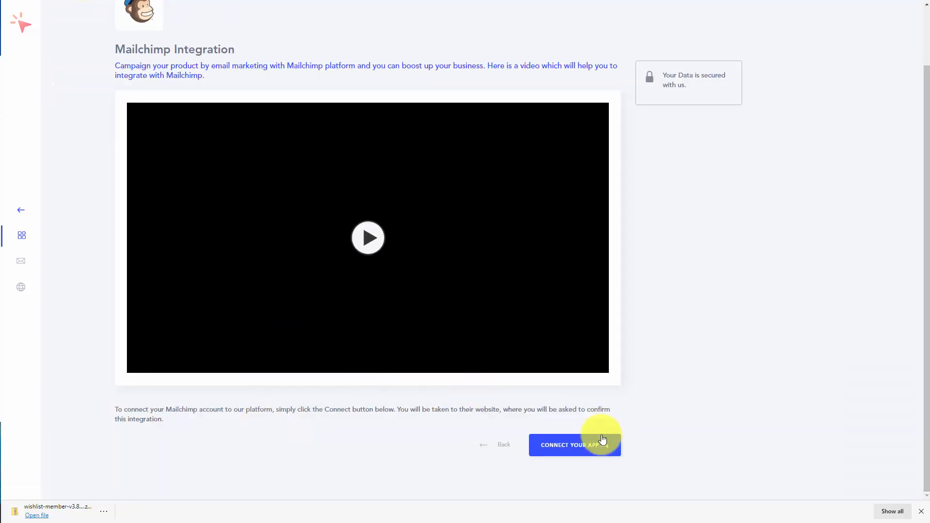
click(557, 445)
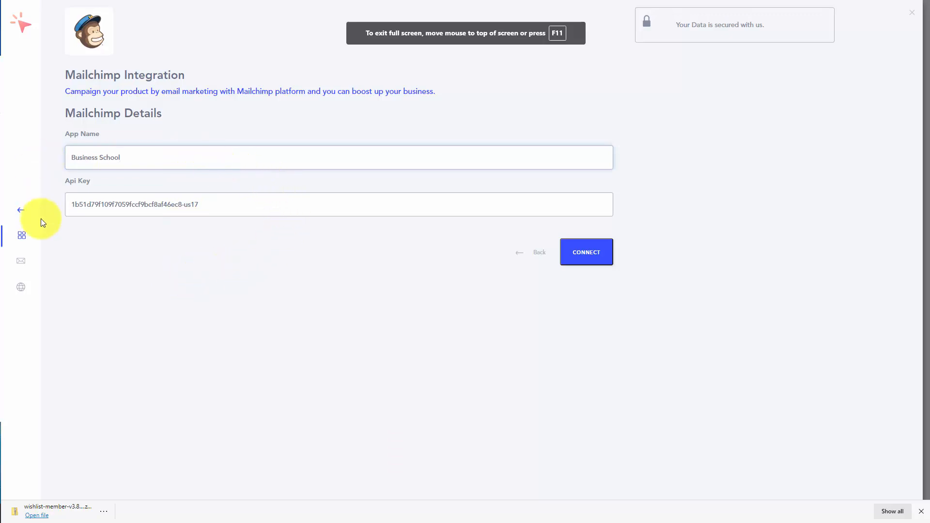
click(588, 256)
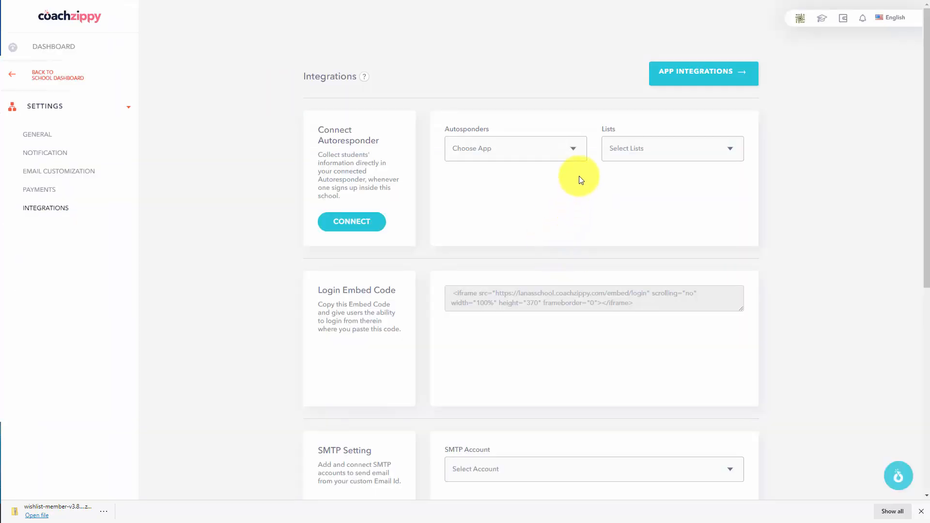
Set the CoachZippy school's autoresponder to Business School and its list to Video Tutorials.
click(576, 148)
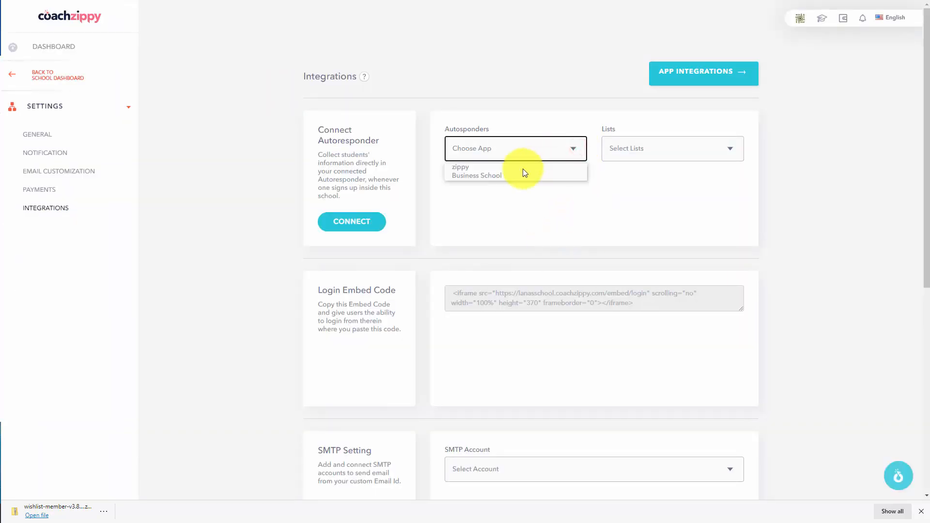
click(501, 176)
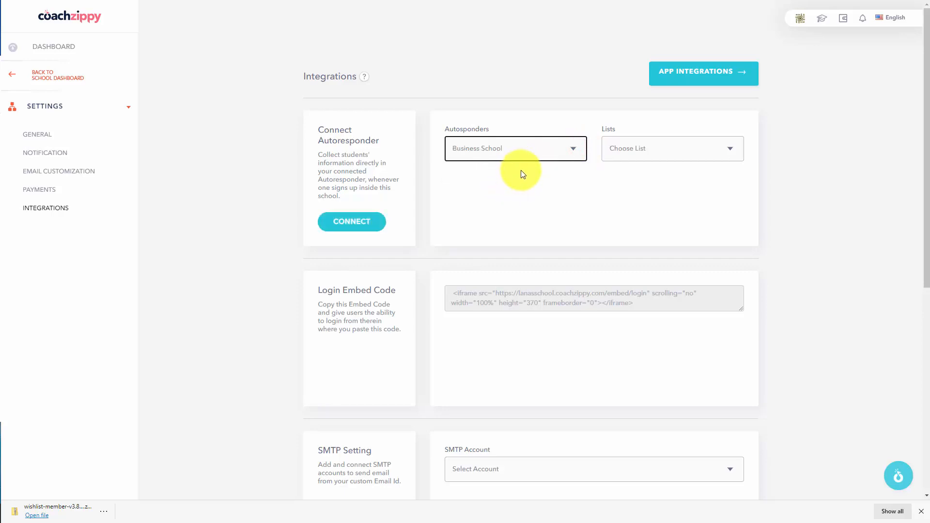
click(662, 154)
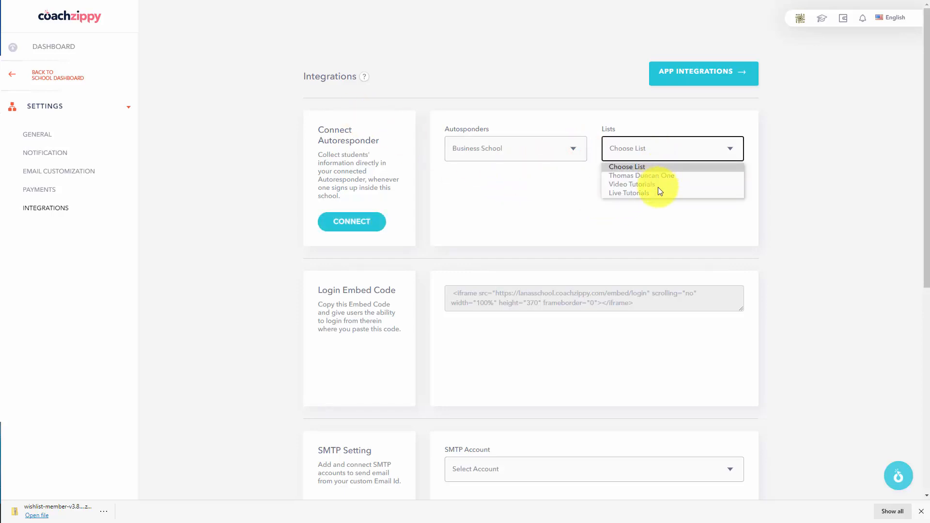
click(632, 185)
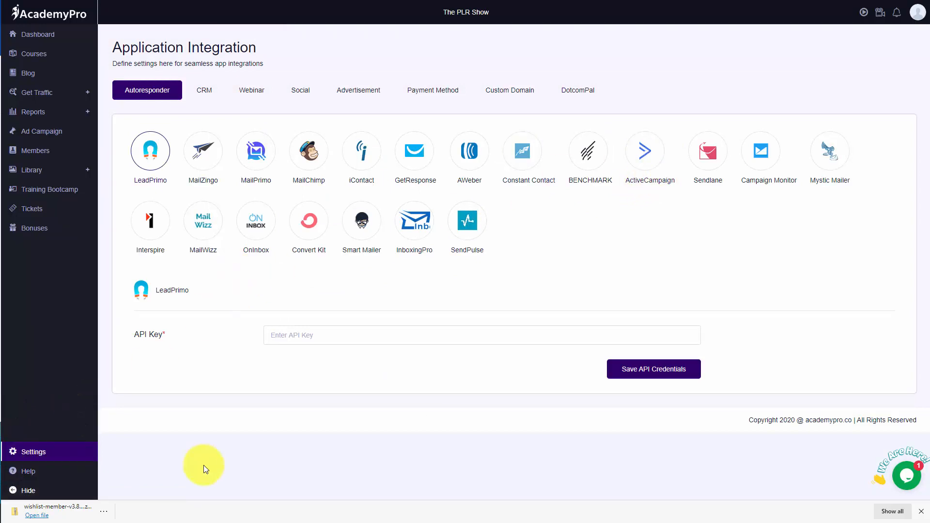
Choose MailChimp among AcademyPro's autoresponder integrations.
click(308, 156)
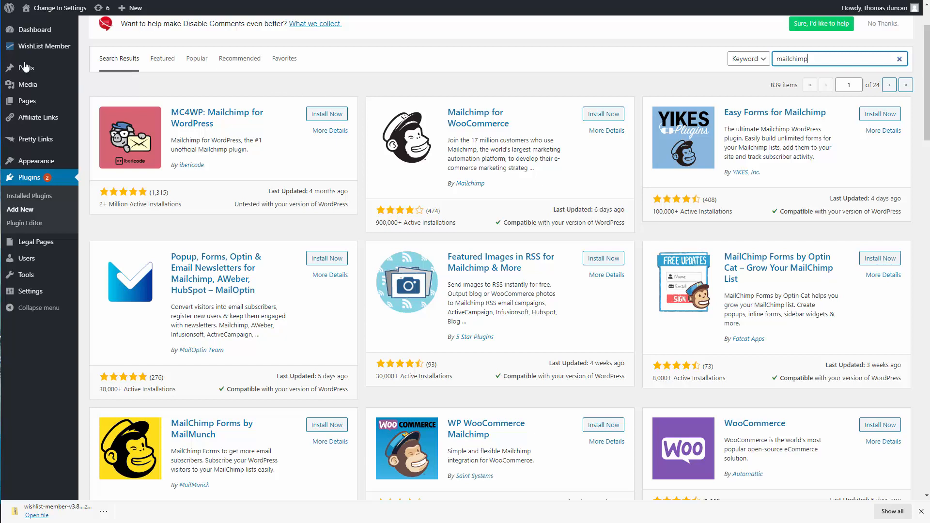
Switch to WordPress and open the email provider integrations in the WishList Member setup.
mouse_move(41, 50)
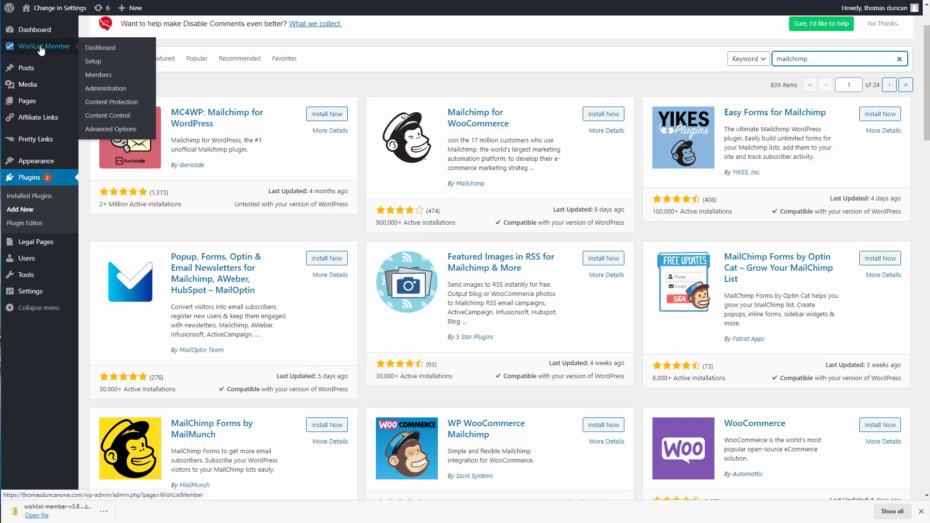
click(94, 63)
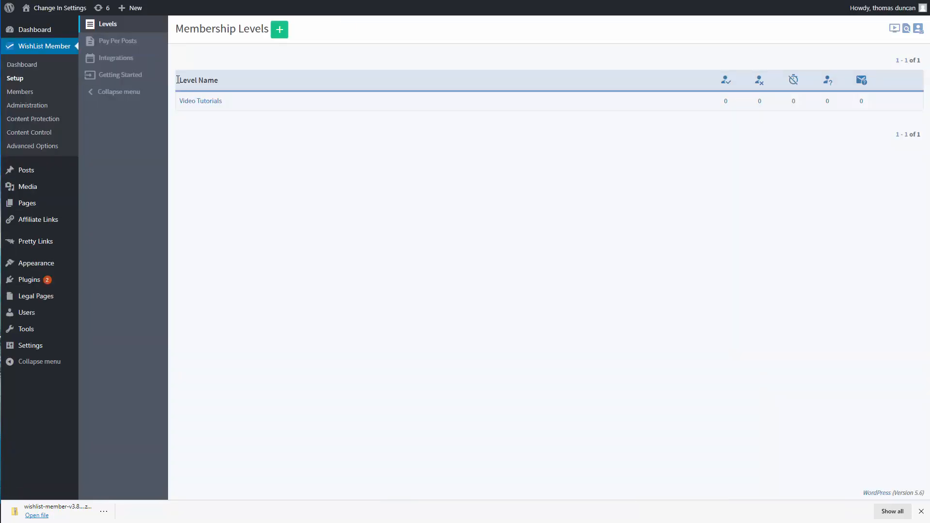
click(116, 58)
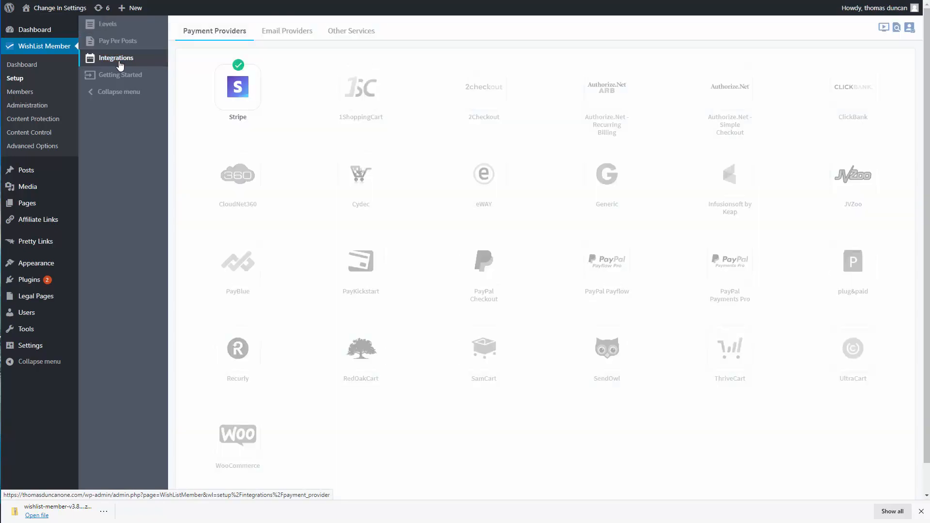
click(290, 35)
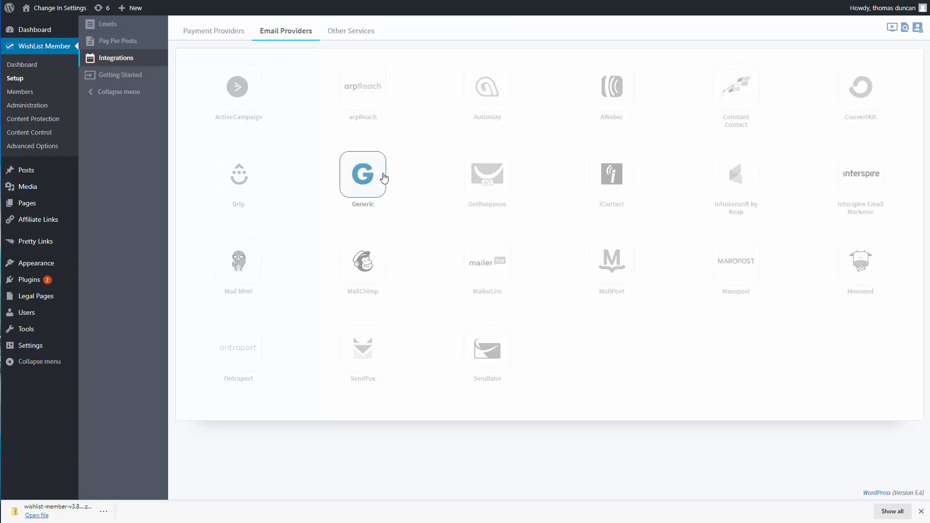
click(383, 176)
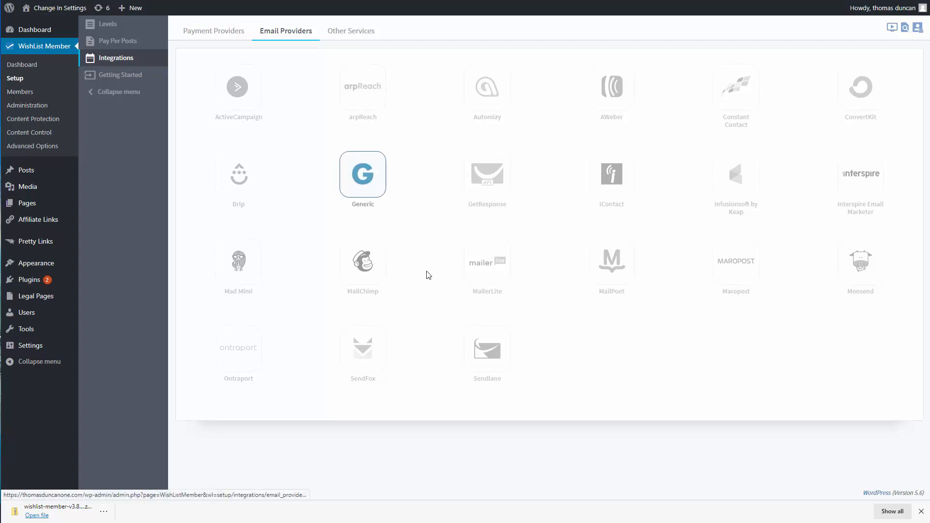
Activate the MailChimp integration in WishList Member and open its API configuration.
click(357, 263)
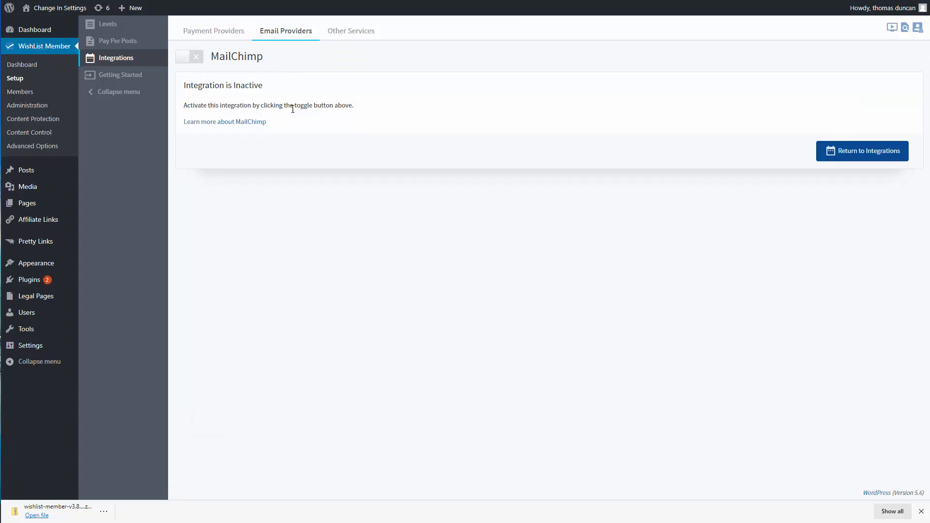
click(198, 60)
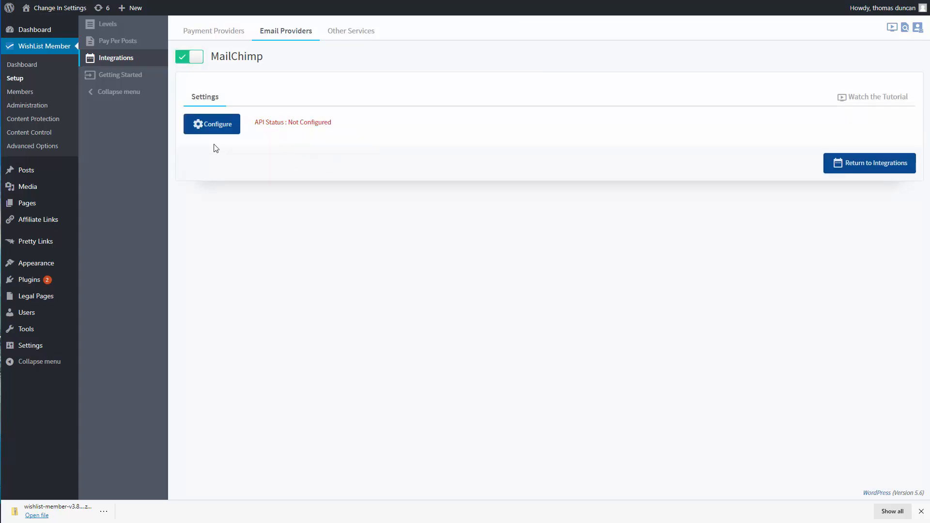
click(227, 127)
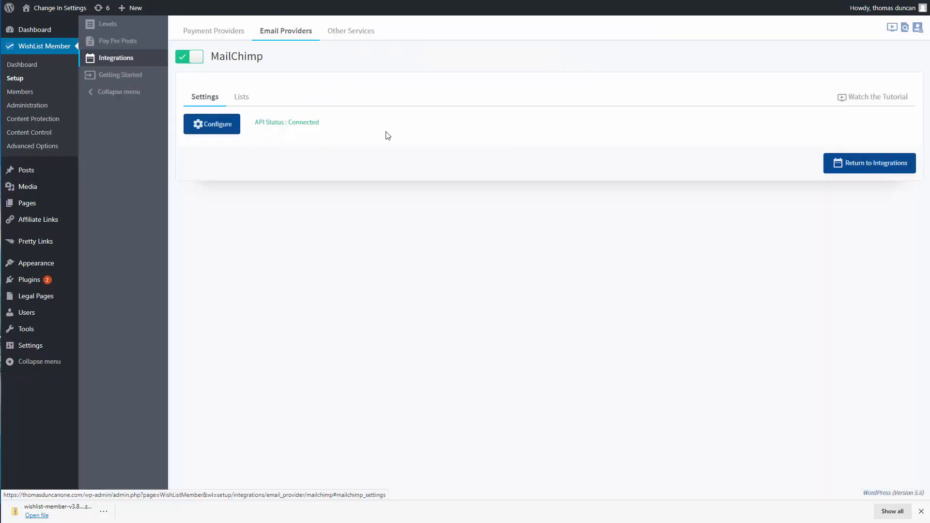
Assign the Video Tutorials membership level to the Video Tutorials MailChimp list and save the settings.
click(248, 99)
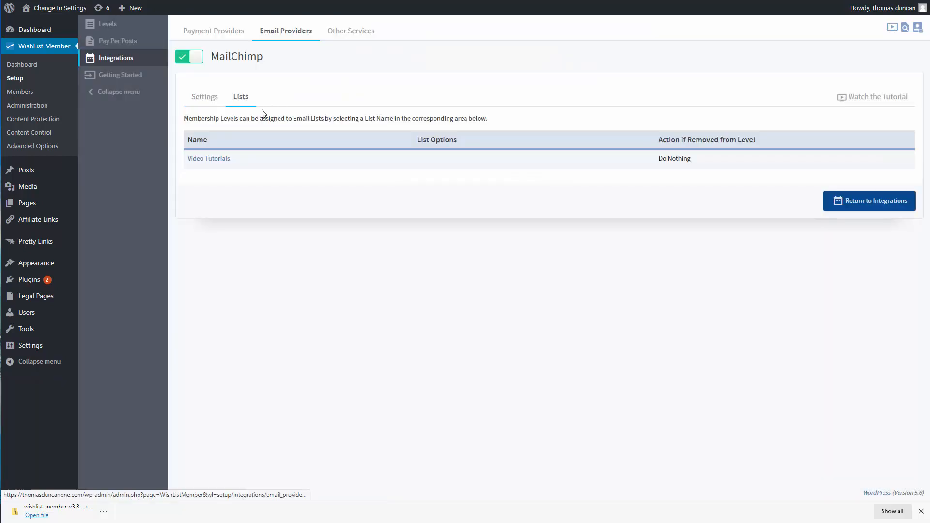
click(250, 163)
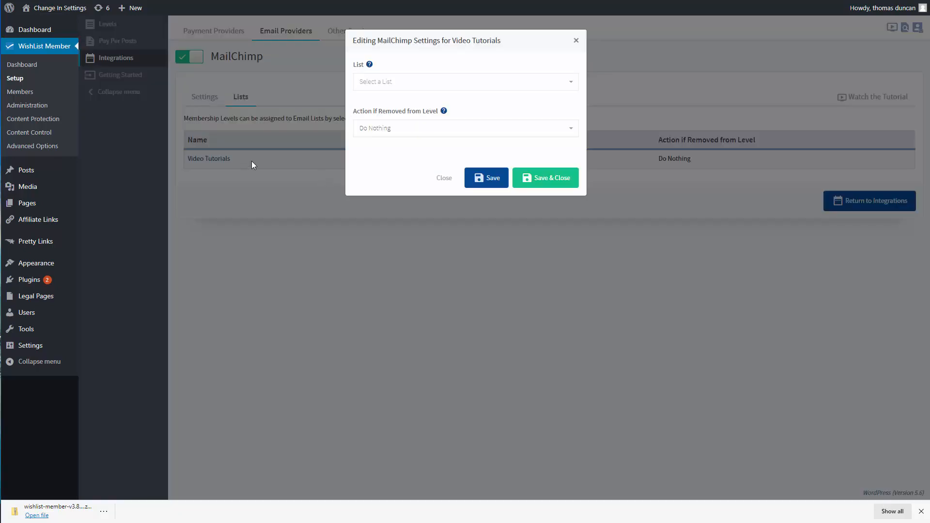
click(463, 90)
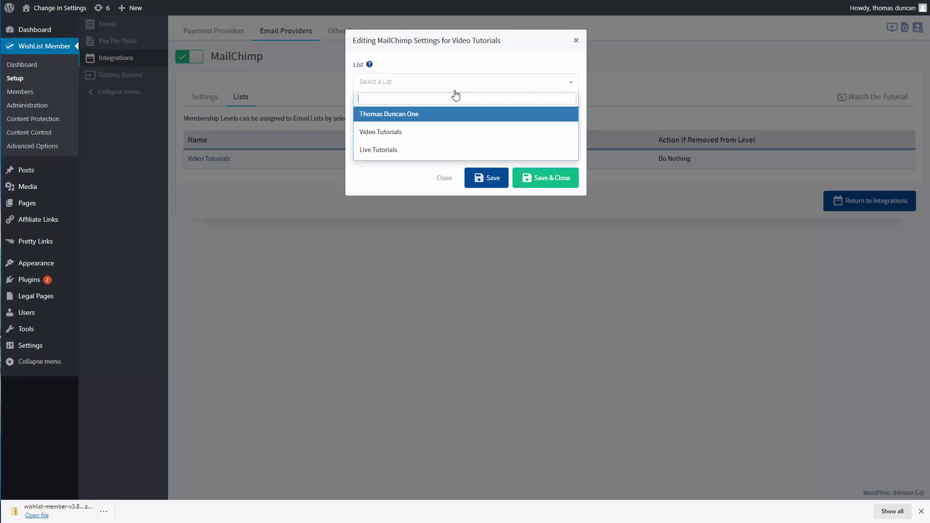
click(384, 133)
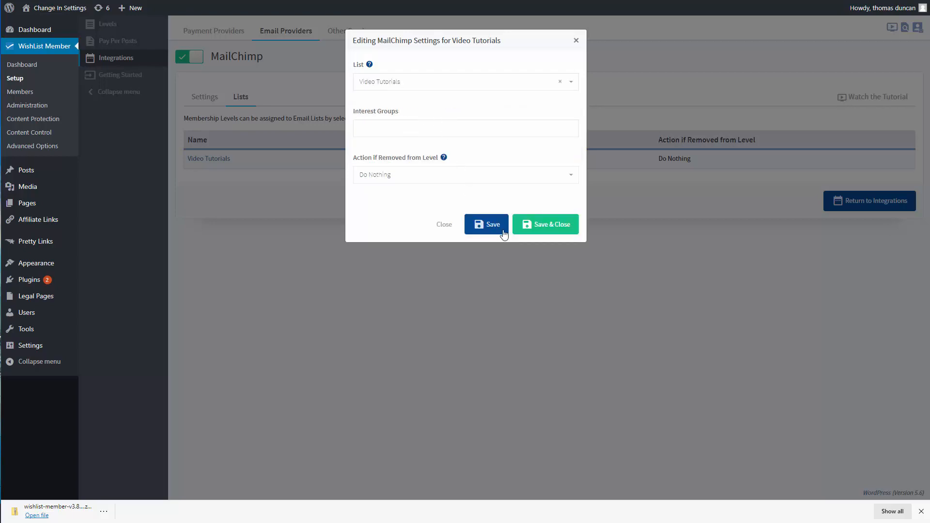
click(548, 226)
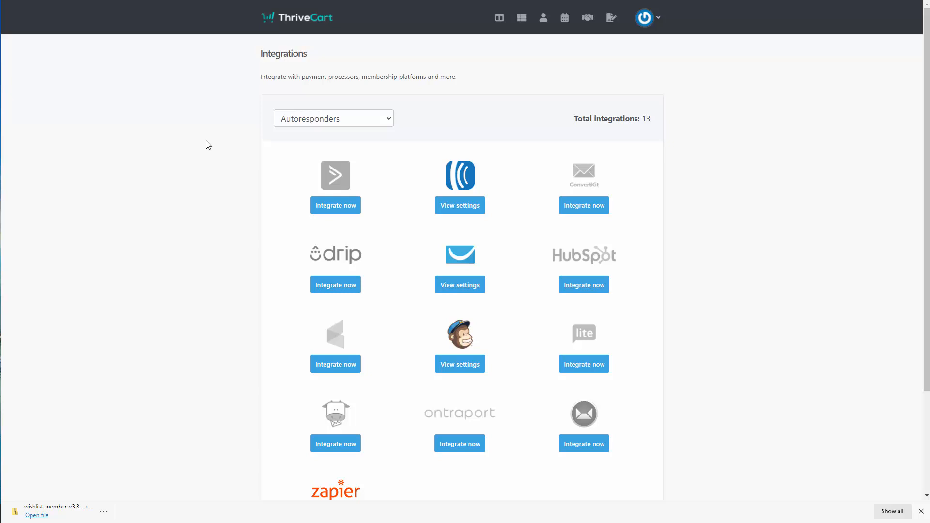
Switch to ThriveCart's autoresponder integrations, open MailChimp and authorise ThriveCart to access the Mailchimp account.
scroll(208, 145, down, 2)
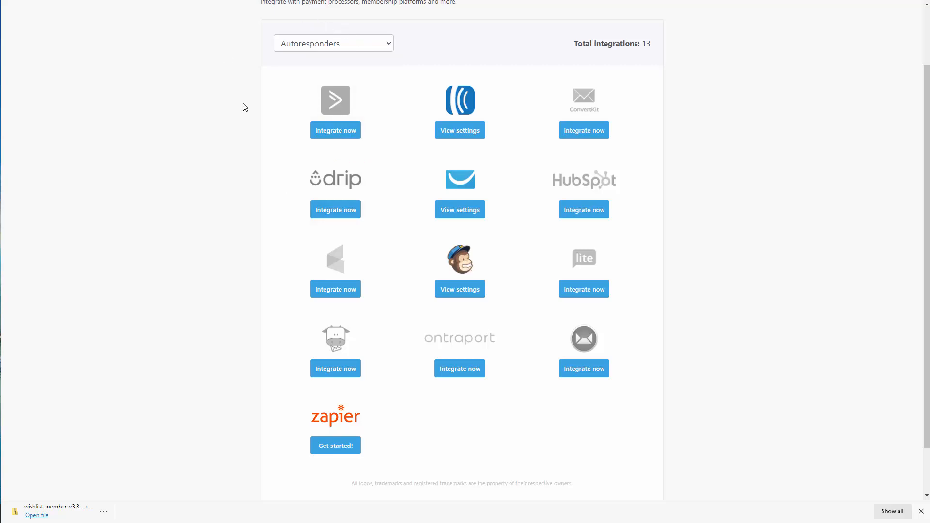
scroll(241, 123, up, 2)
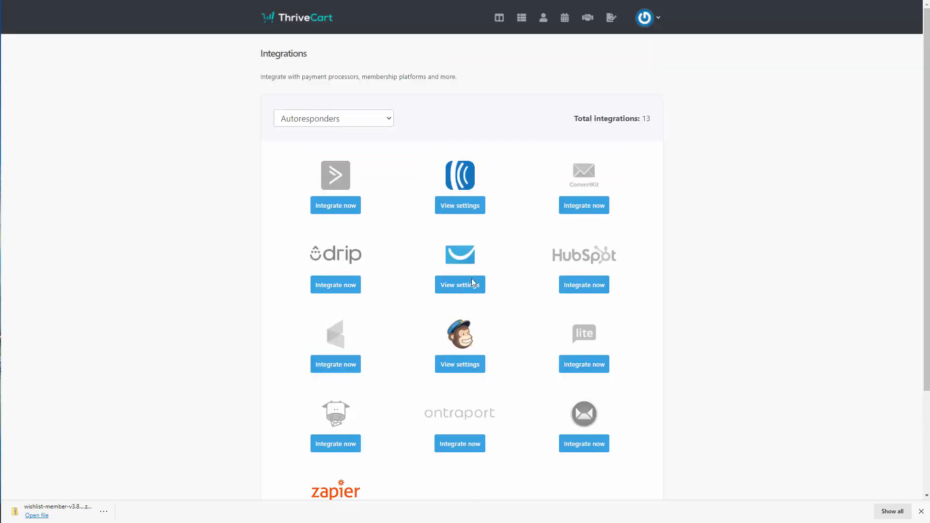
click(460, 366)
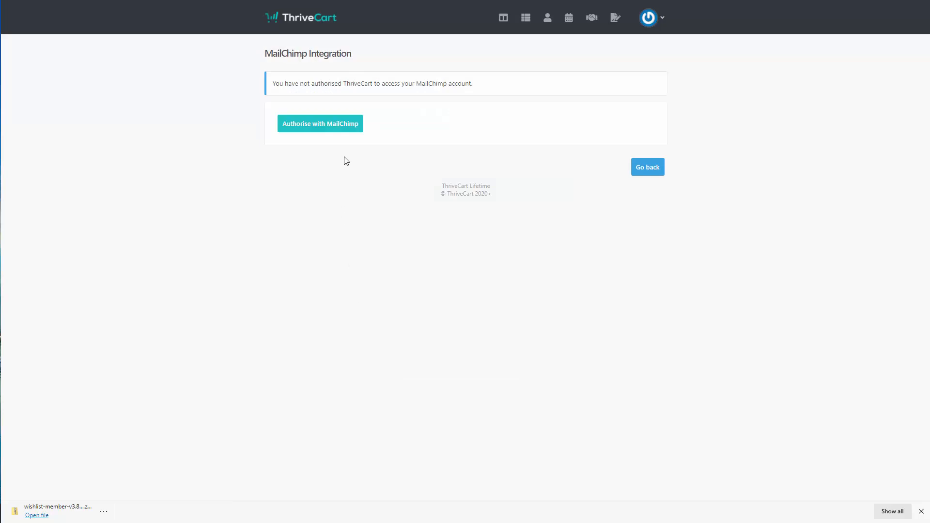
click(331, 127)
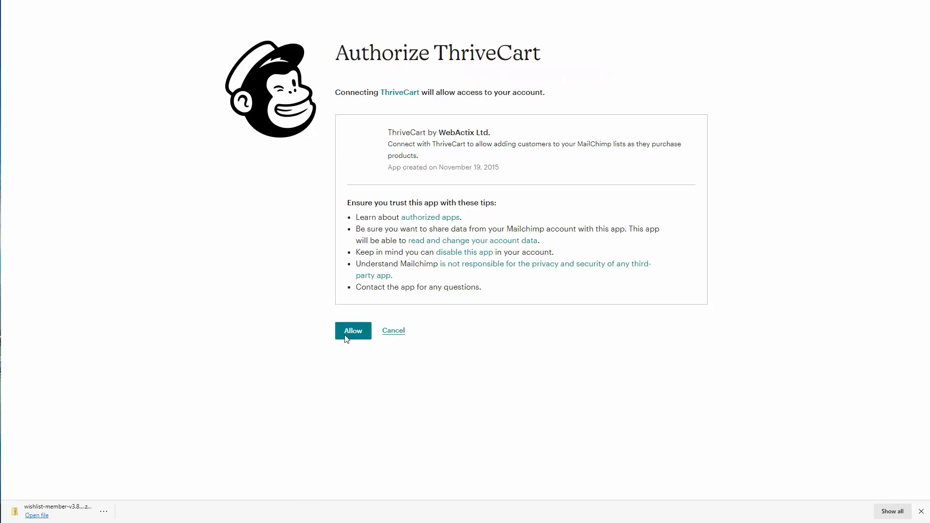
click(349, 335)
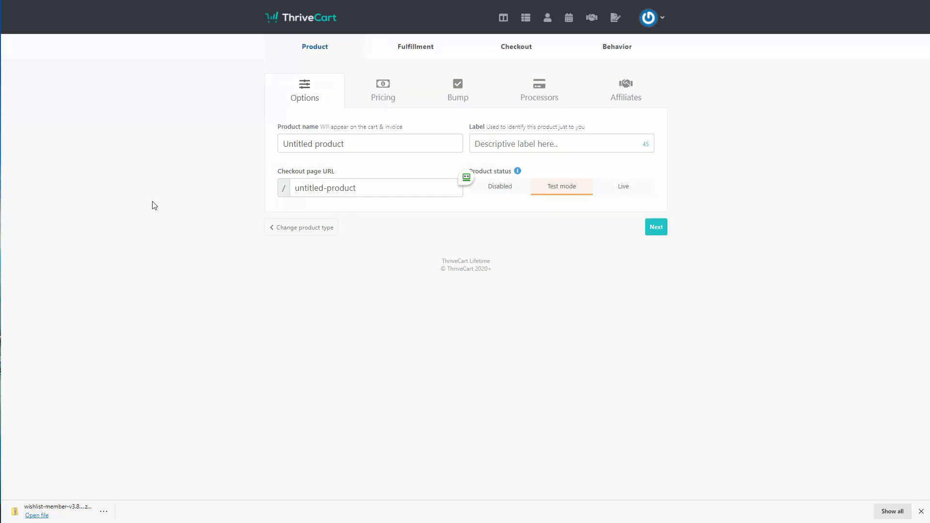
Add a product behavior rule that uses MailChimp to add buyers of the main product to the Video Tutorials list, and save it.
click(616, 48)
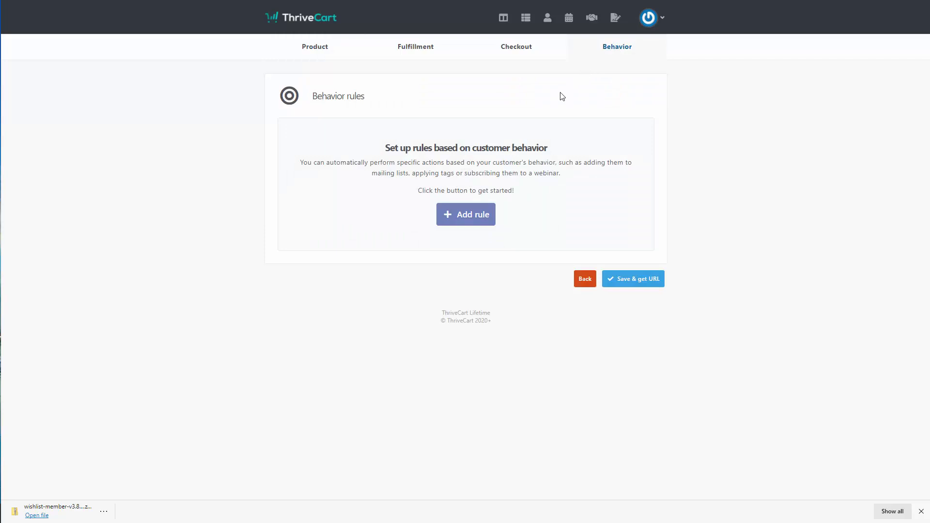
click(475, 218)
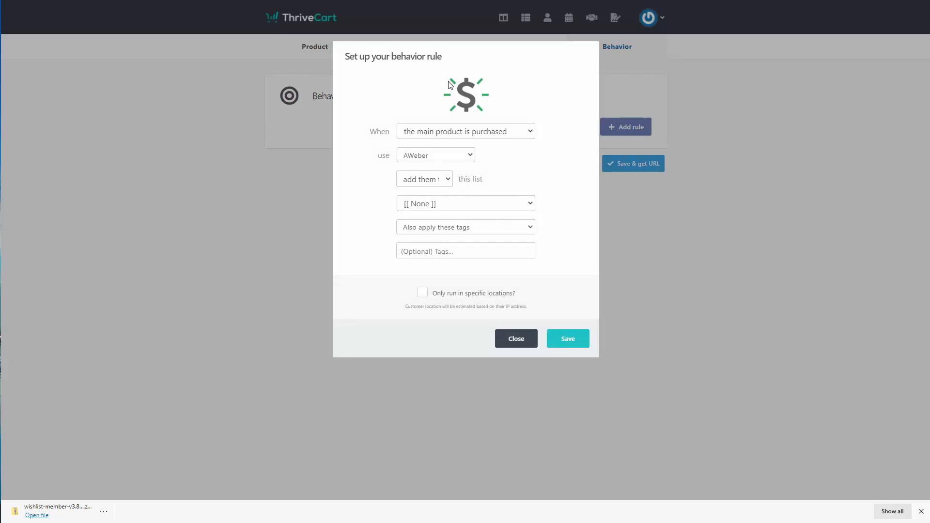
click(469, 153)
click(437, 209)
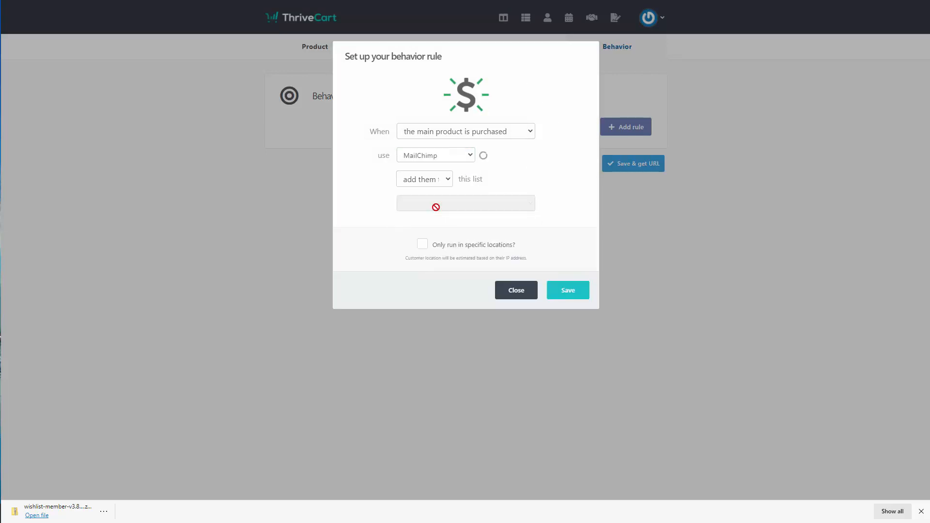
click(450, 182)
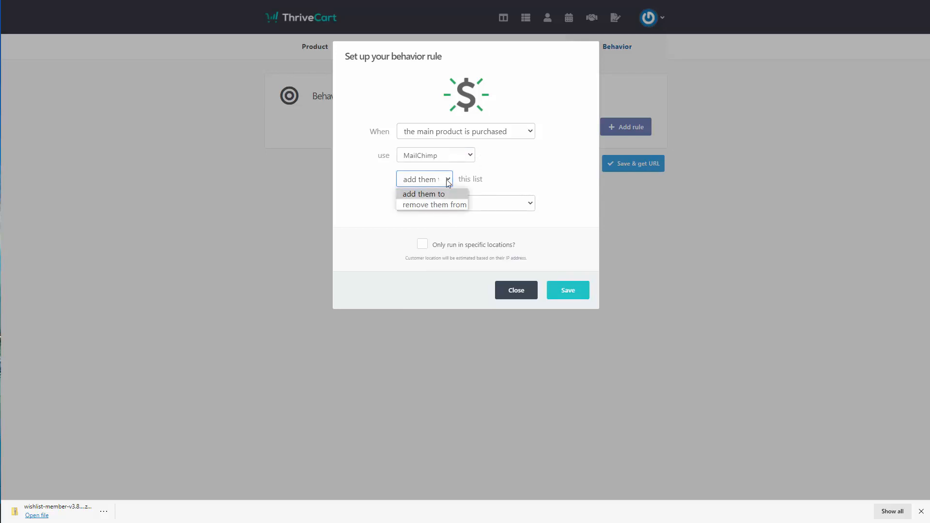
click(437, 194)
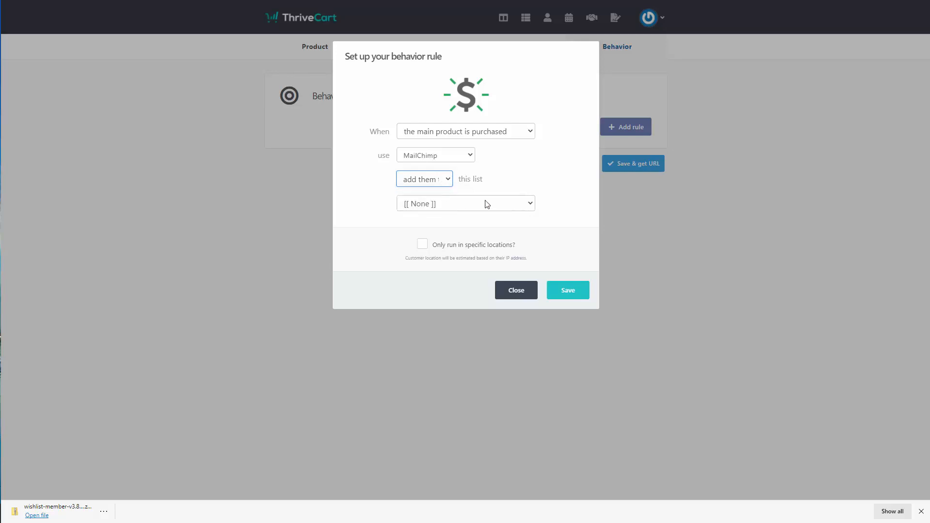
click(508, 207)
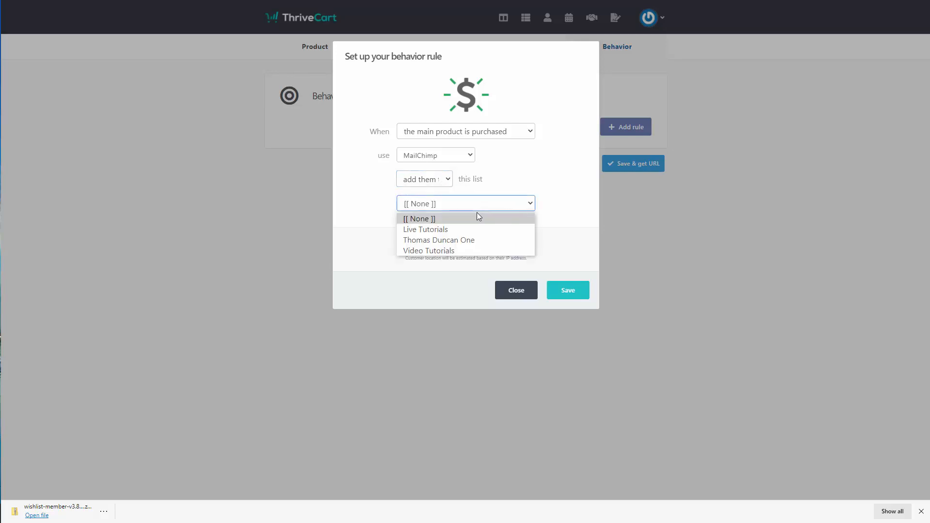
click(439, 251)
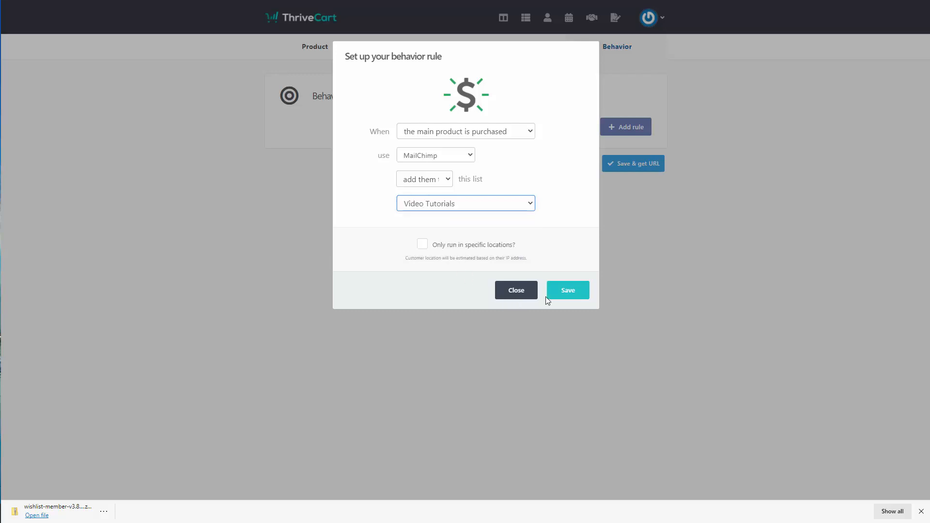
click(562, 295)
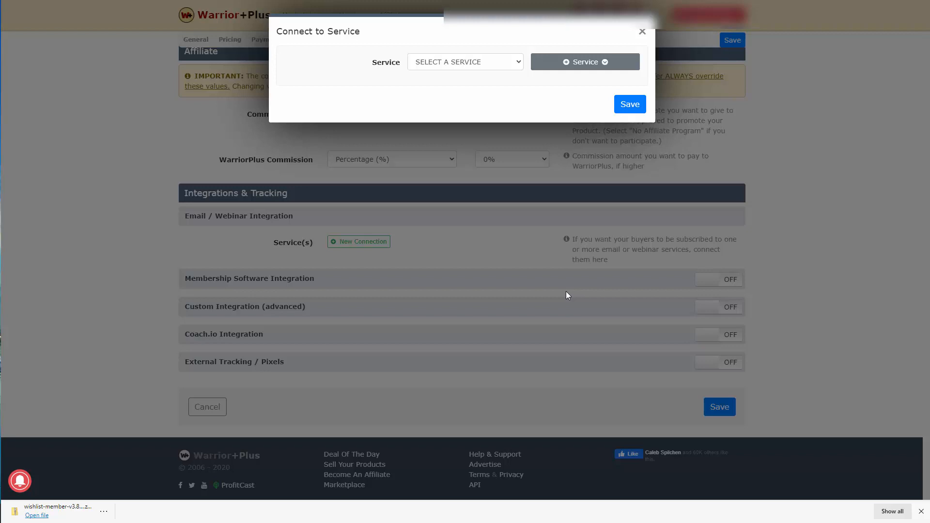
Switch to Warrior+Plus, add MailChimp as a new service and allow WarriorPlus to access the Mailchimp account.
click(599, 69)
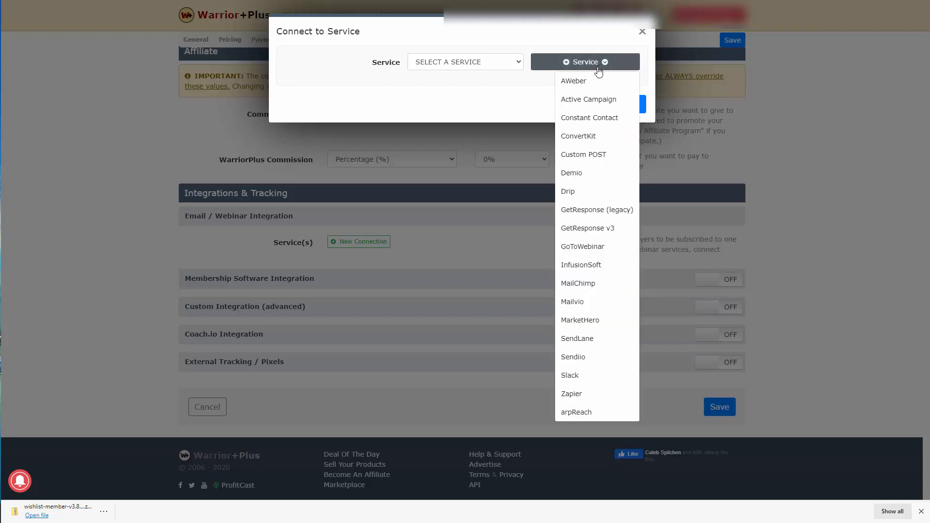
click(573, 287)
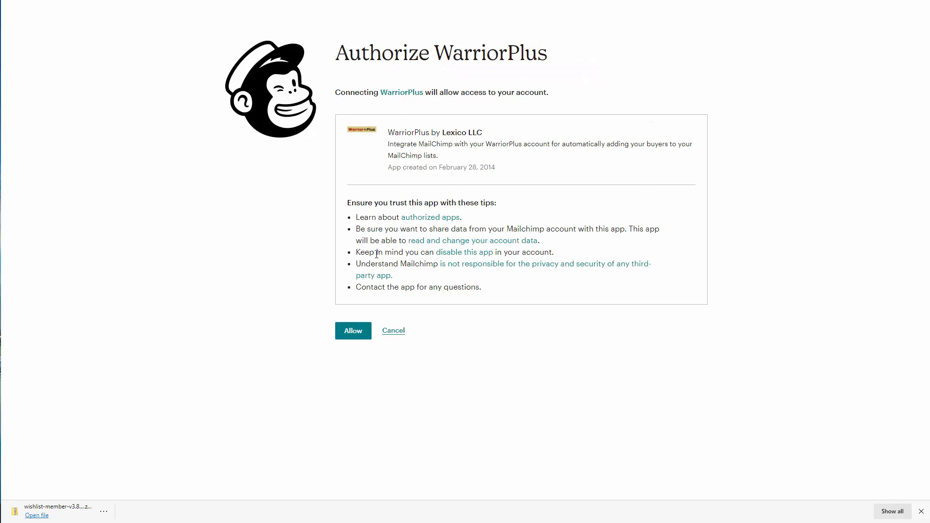
click(347, 334)
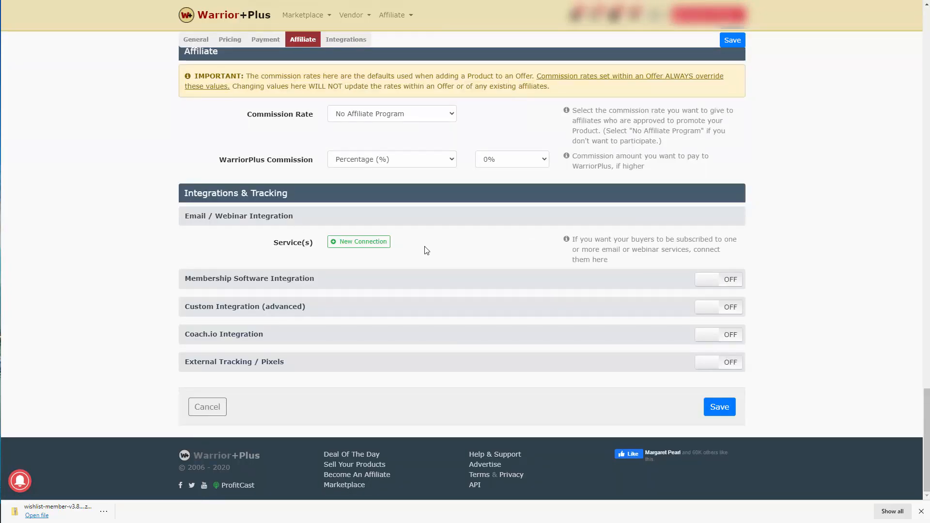
Create a new email service connection for the product with MailChimp as the service and Video Tutorials as the list.
click(364, 247)
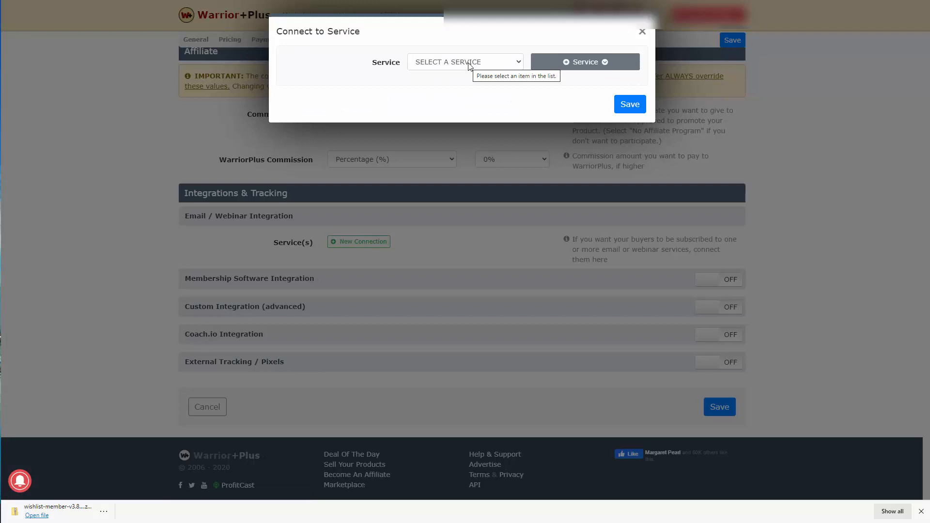
click(469, 65)
click(475, 190)
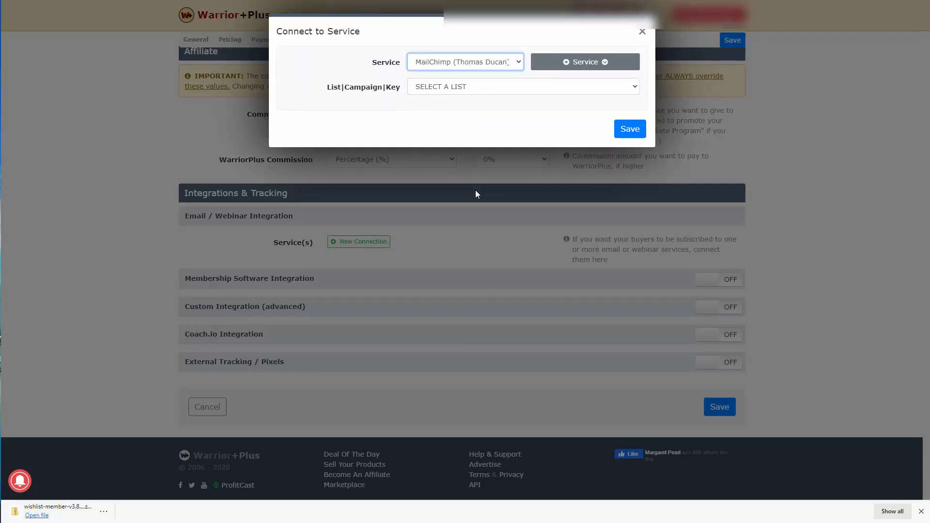
click(505, 87)
click(474, 127)
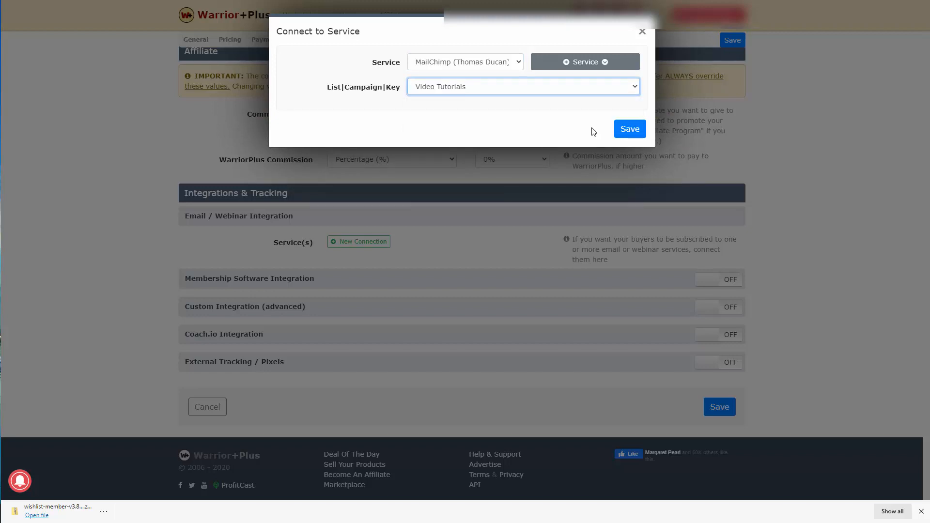